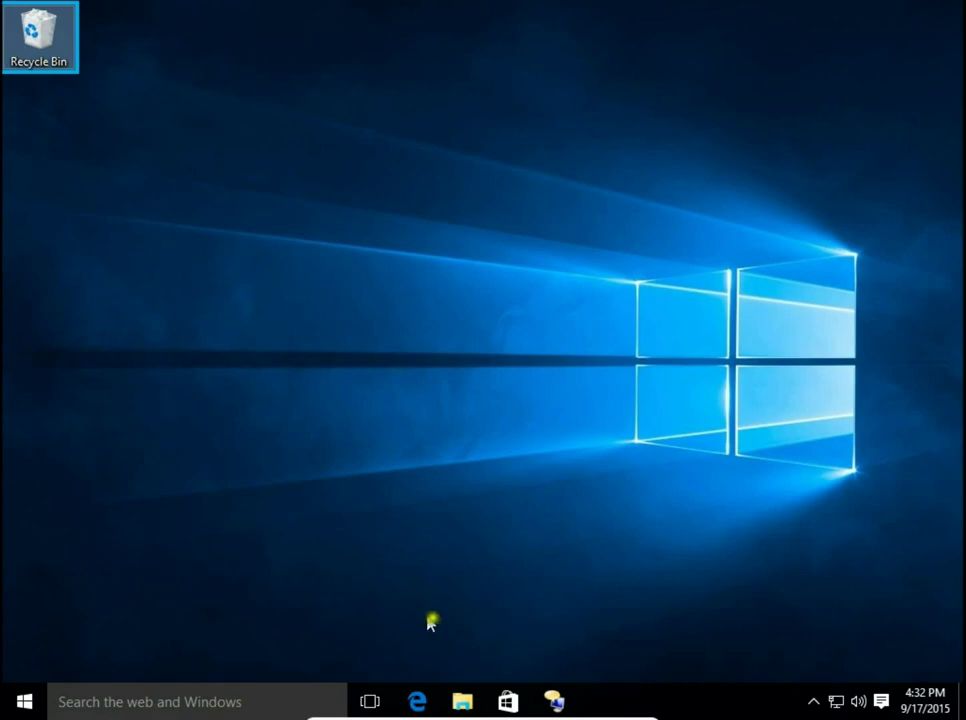
Step: Open File Explorer from the taskbar, showing Quick access
click(462, 702)
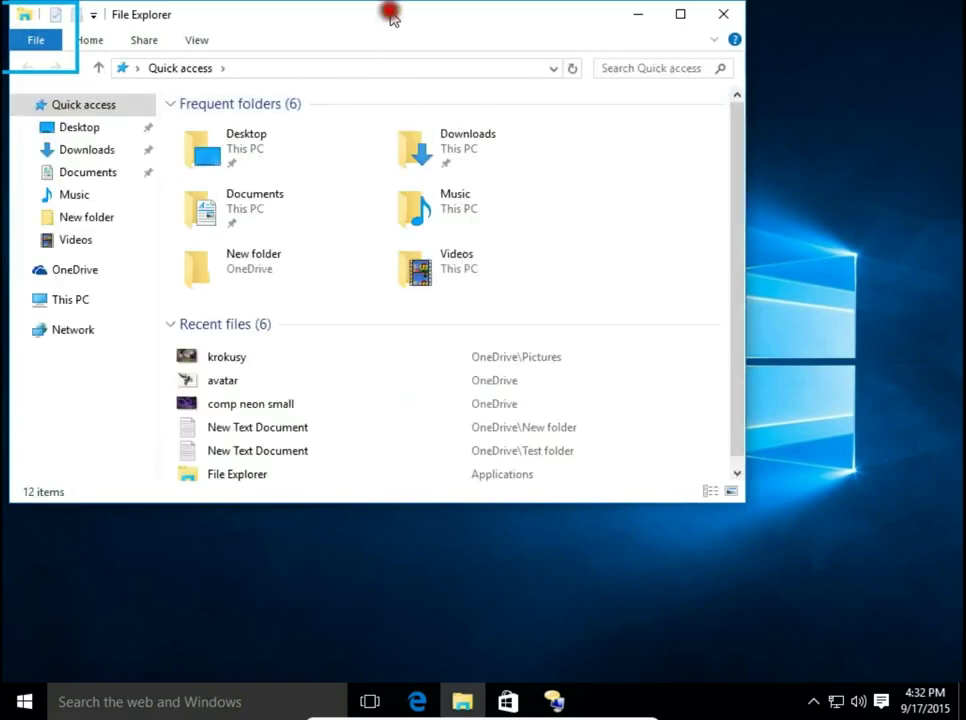
Step: Show This PC with its drives, including Dics F (F:) and New Volume G (G:), and reposition the window
drag(391, 17, 541, 192)
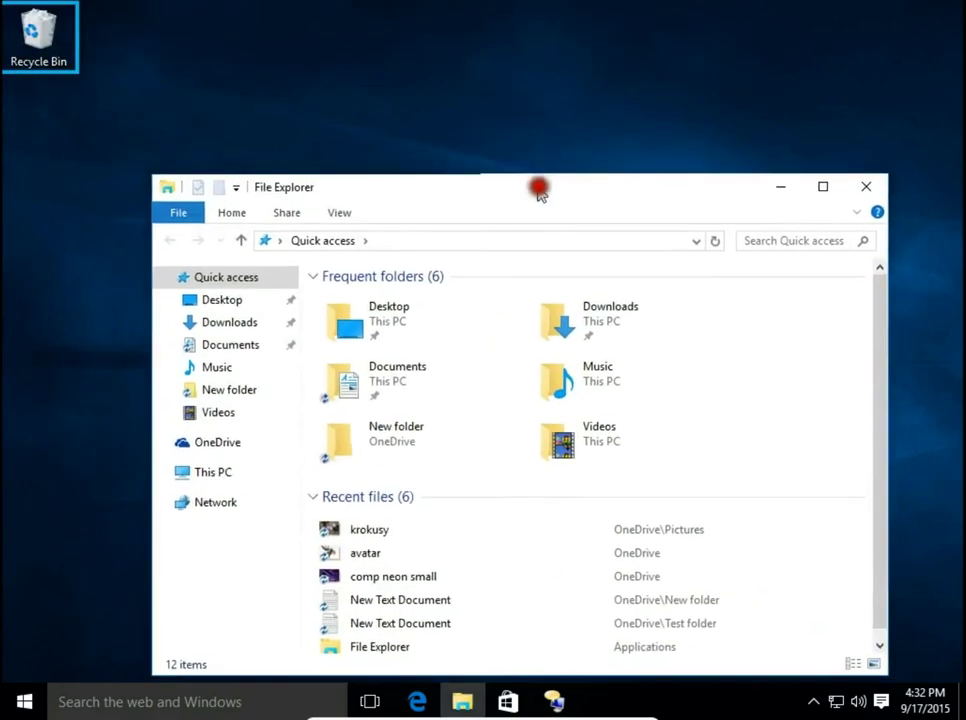
click(209, 479)
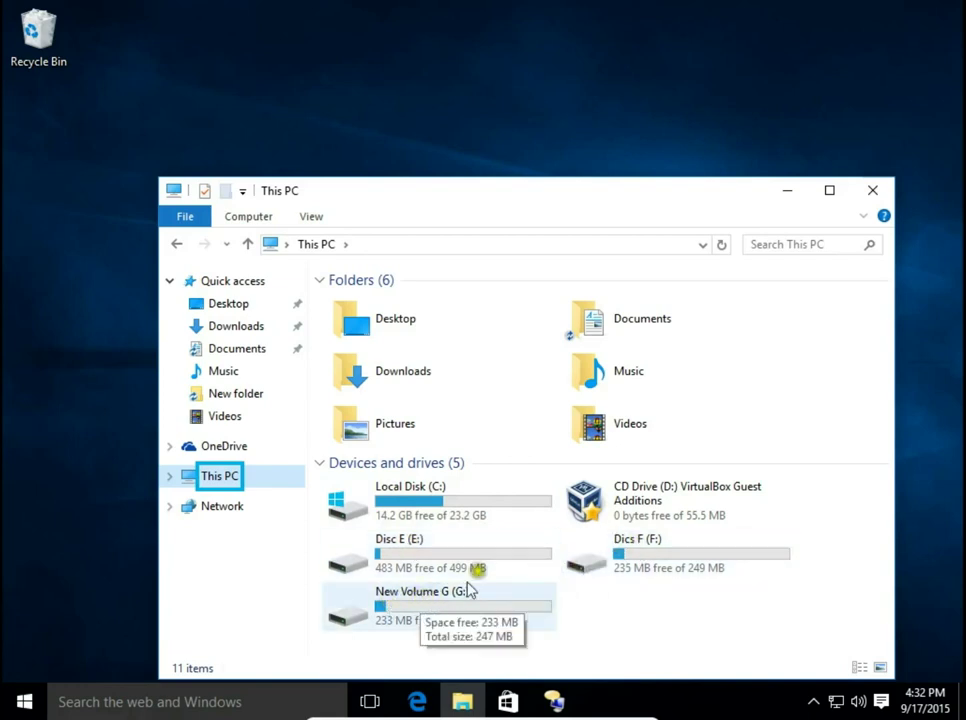
drag(583, 184, 690, 187)
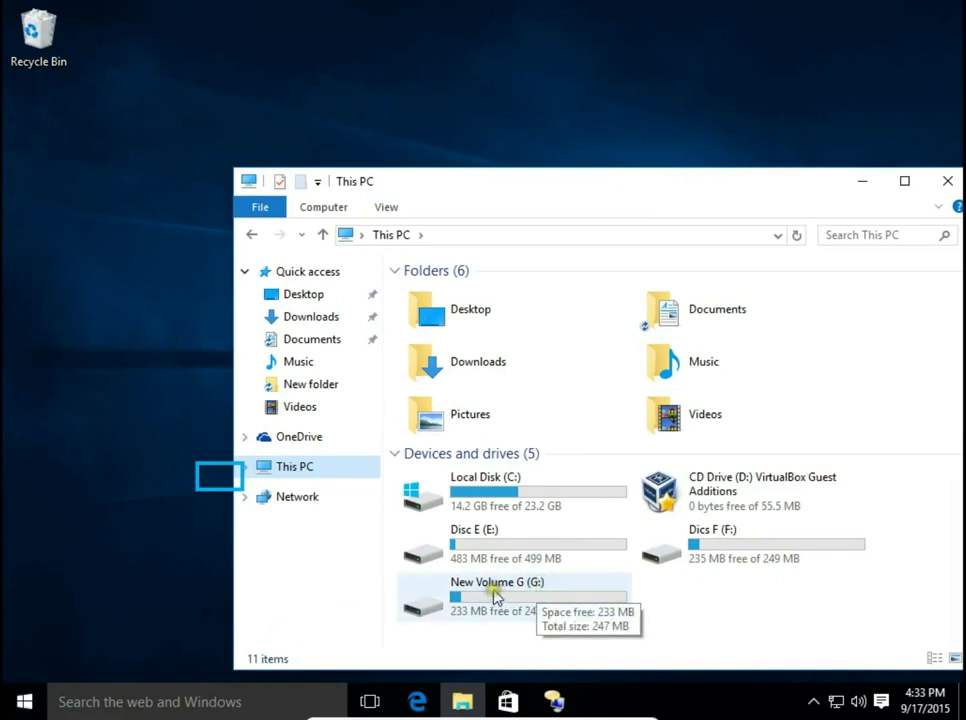
Step: Launch Disk Management from the Start context menu and widen it to show all volume columns
right_click(30, 703)
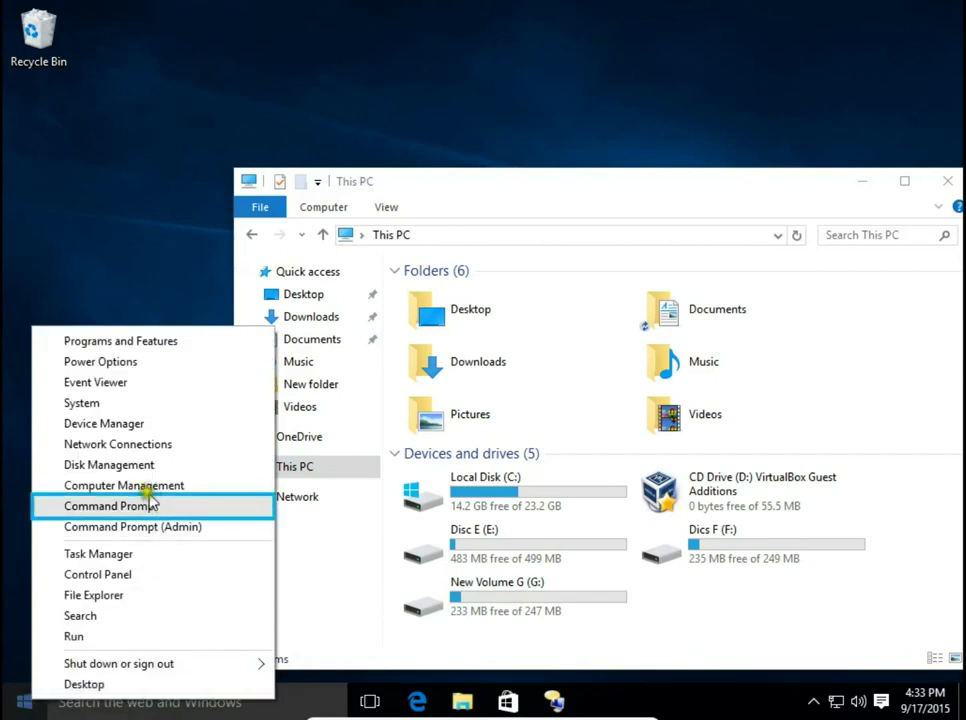
click(132, 465)
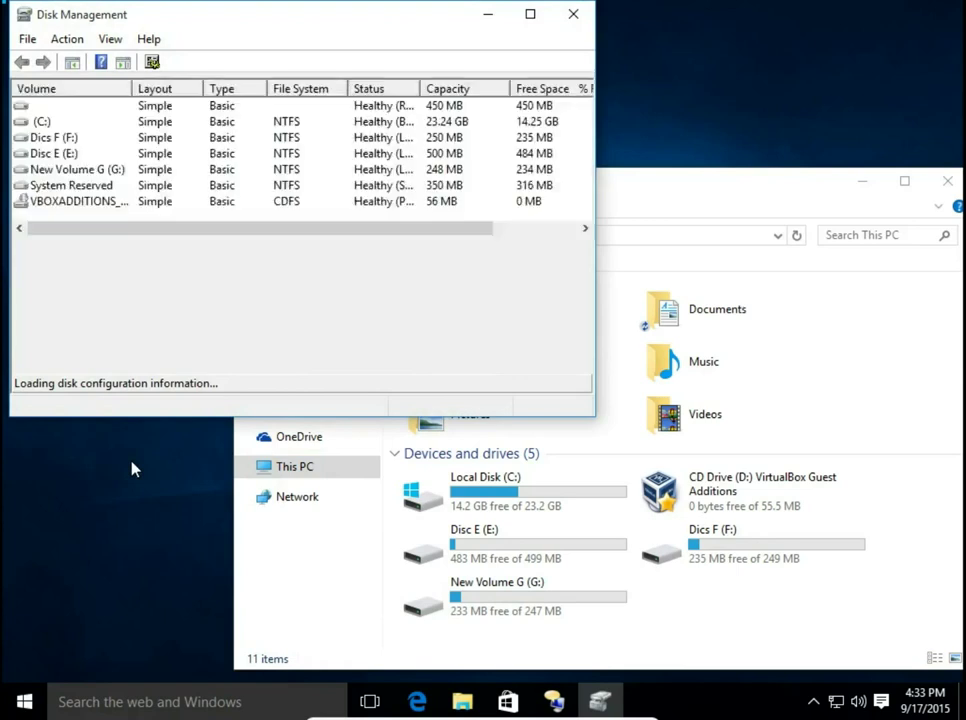
drag(597, 237, 942, 233)
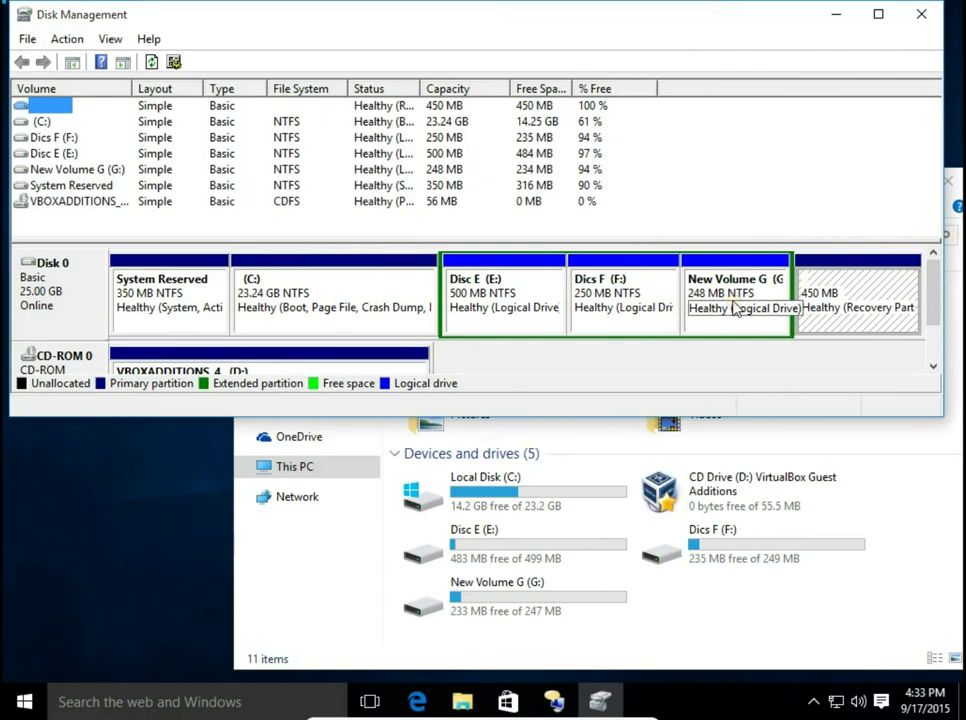
Step: Reassign New Volume G from drive letter G: to M:, accepting the warnings
right_click(726, 292)
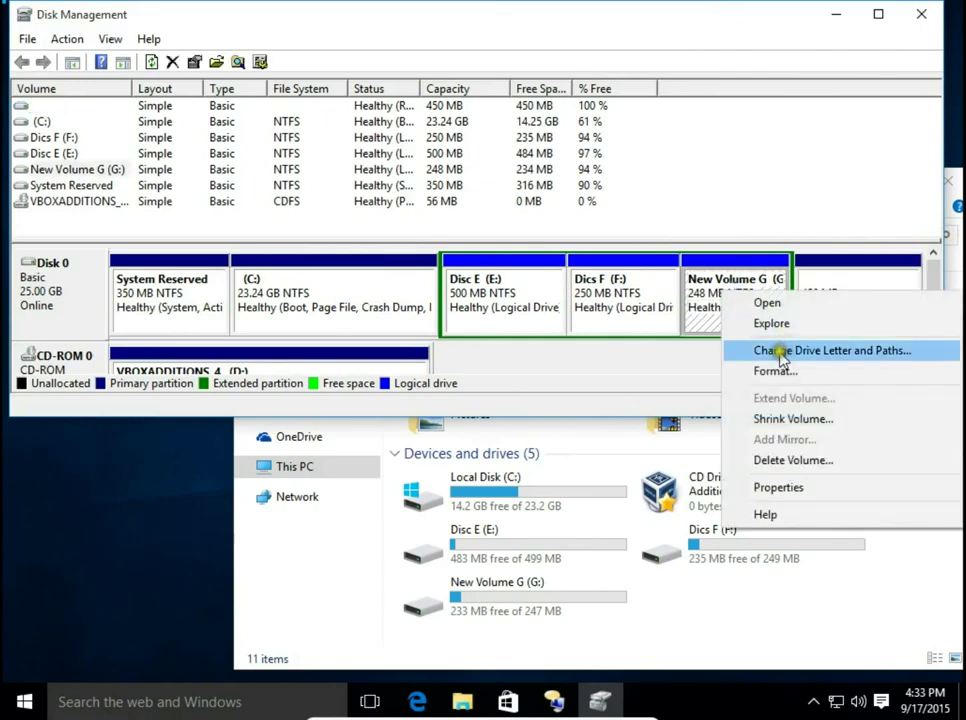
click(768, 350)
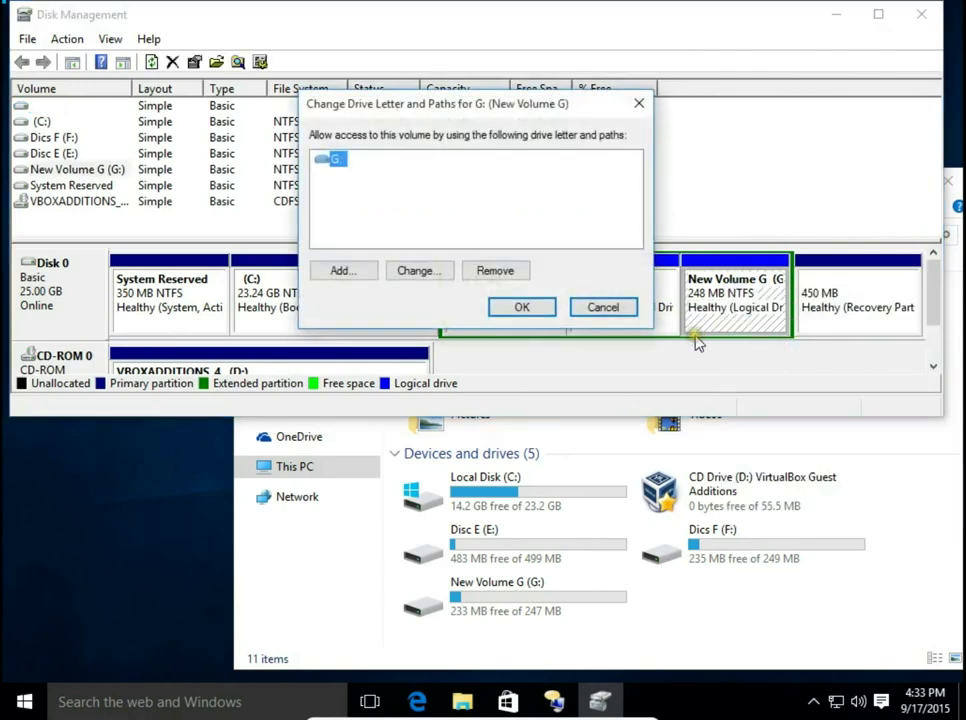
click(440, 268)
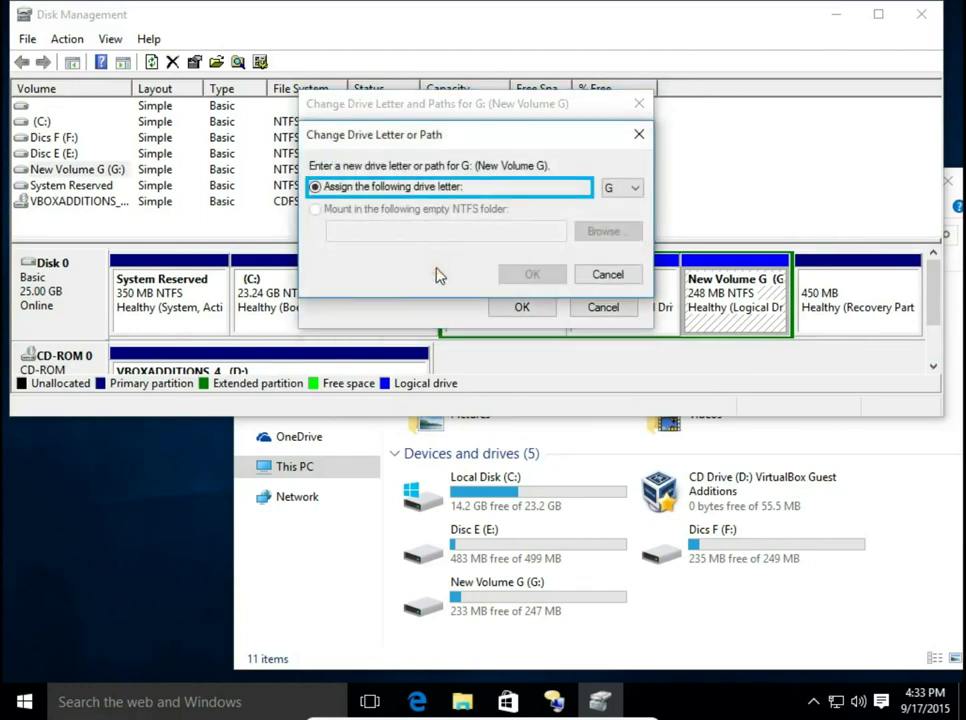
click(634, 188)
click(614, 303)
click(548, 274)
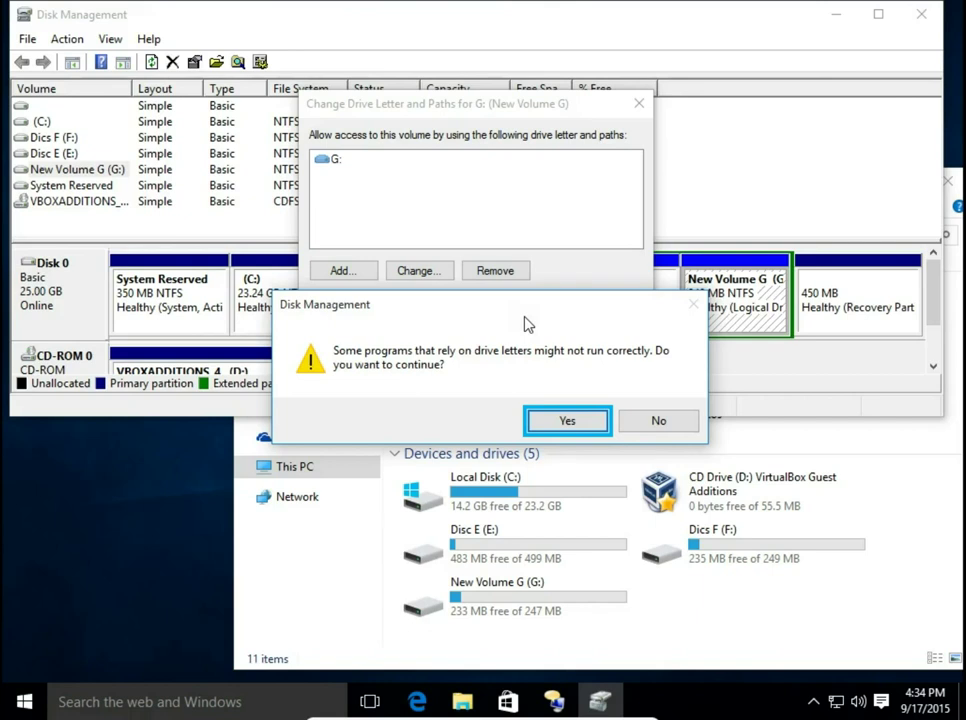
click(566, 422)
click(566, 421)
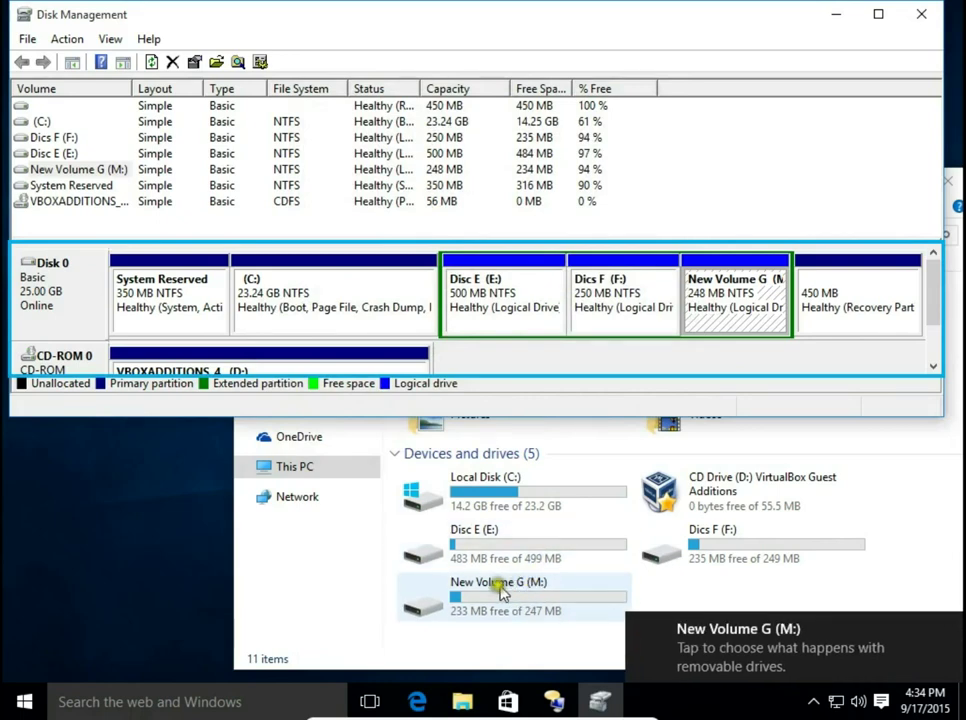
Step: Rename the M: volume to Music through its Properties and apply the change
right_click(722, 288)
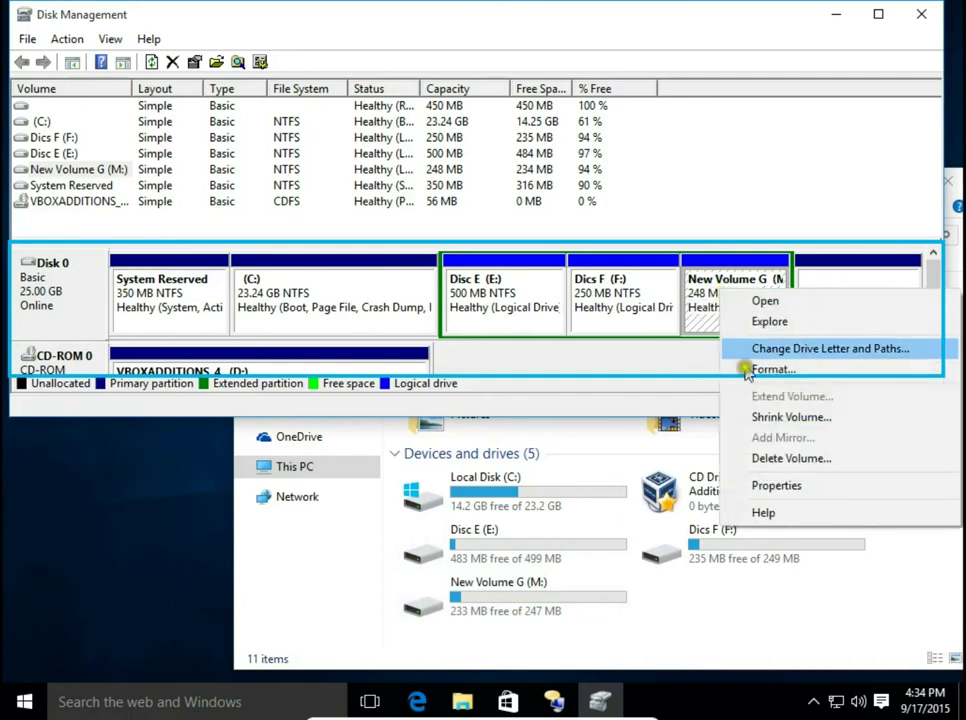
click(778, 486)
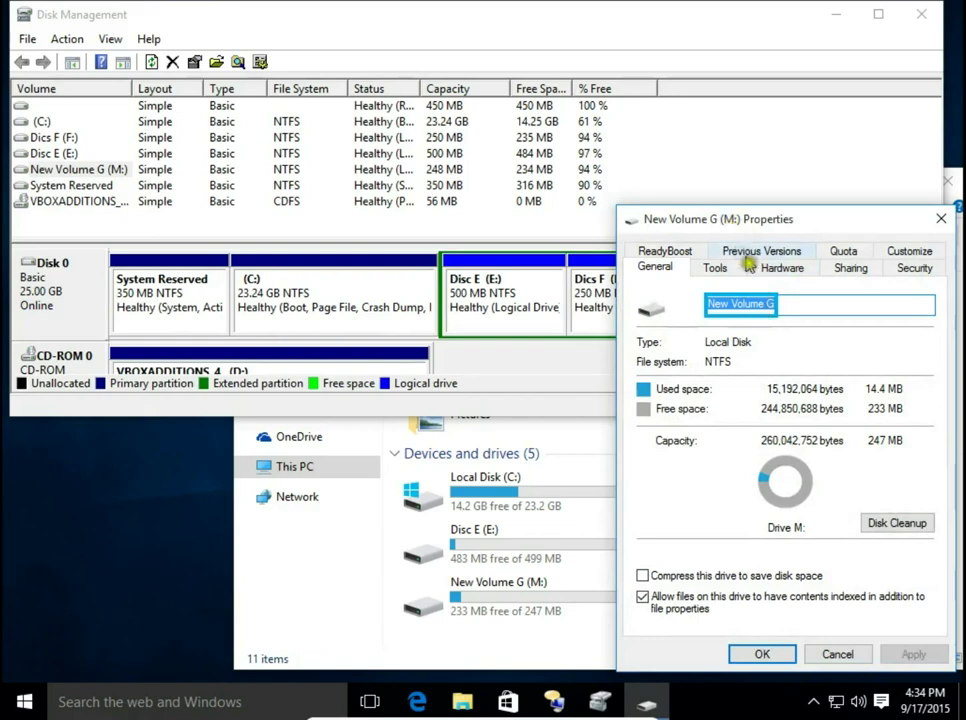
text(Mus)
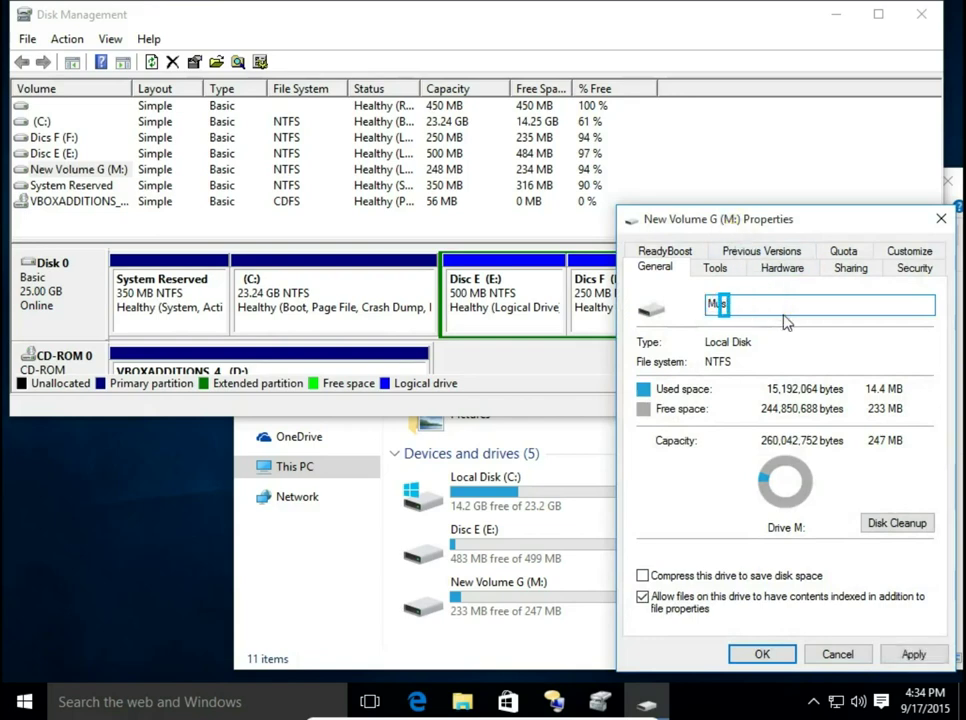
text(ic)
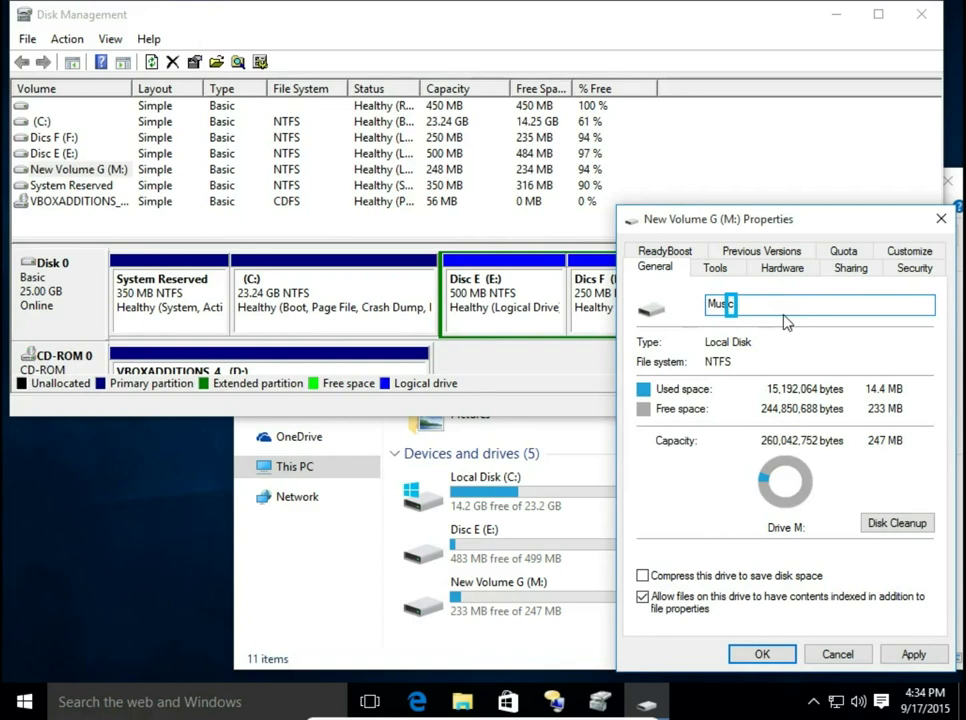
click(913, 654)
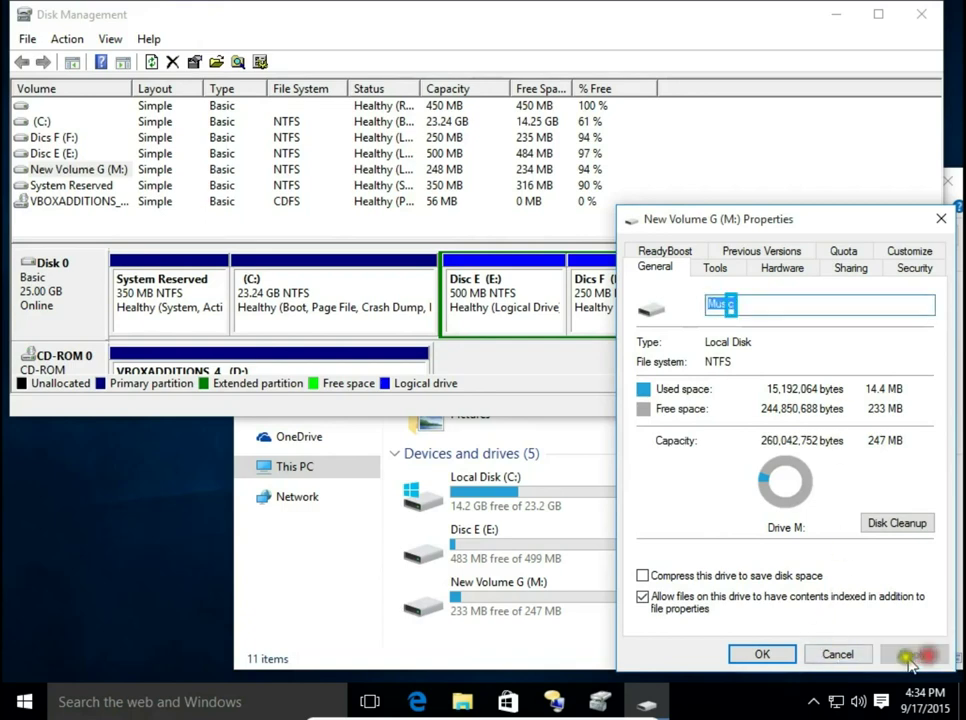
click(763, 654)
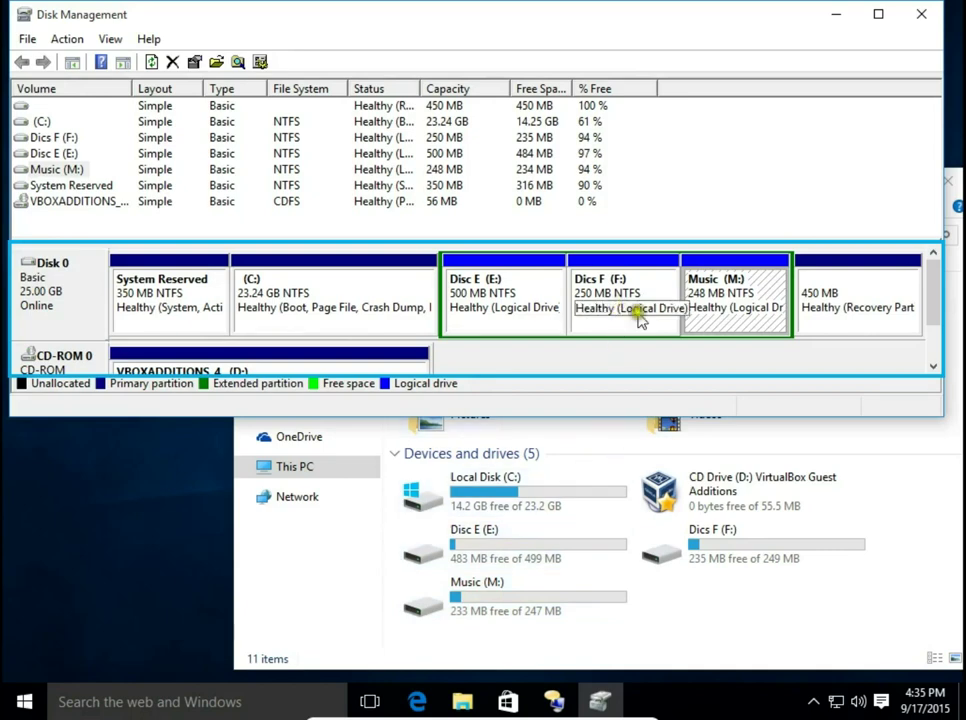
Step: Rename the Dics F (F:) volume to 'Work Files' in its Properties and apply
right_click(621, 304)
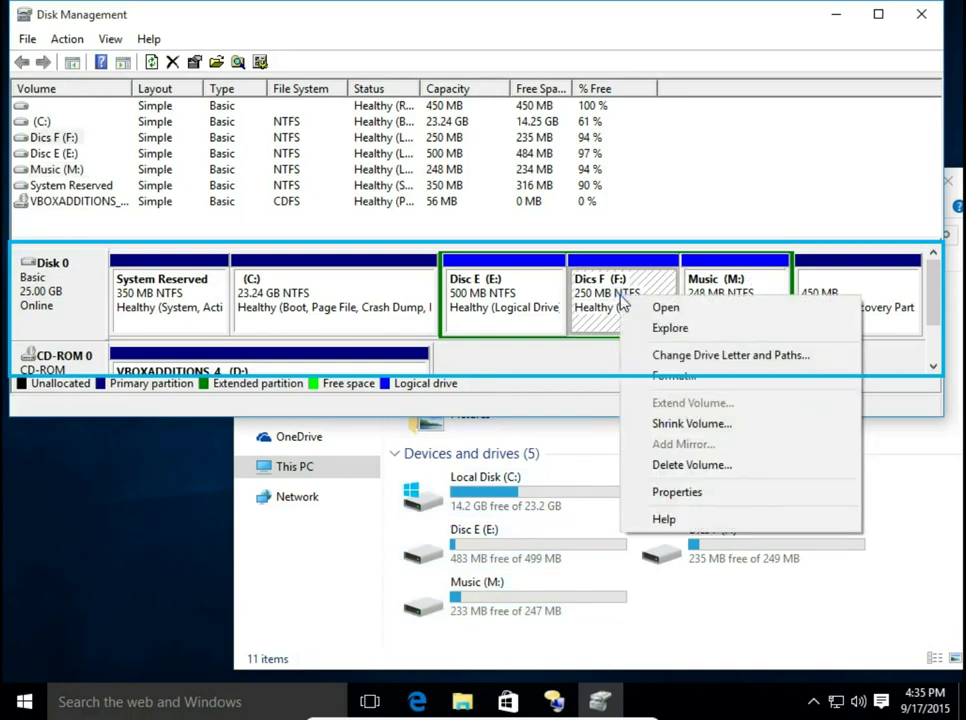
click(677, 492)
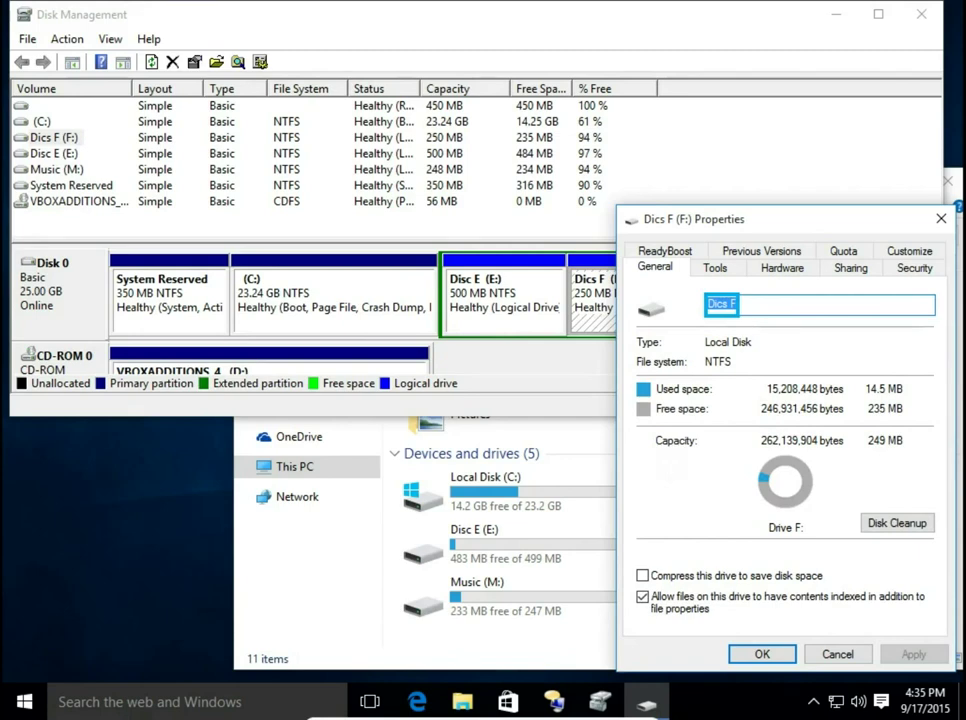
text(Work)
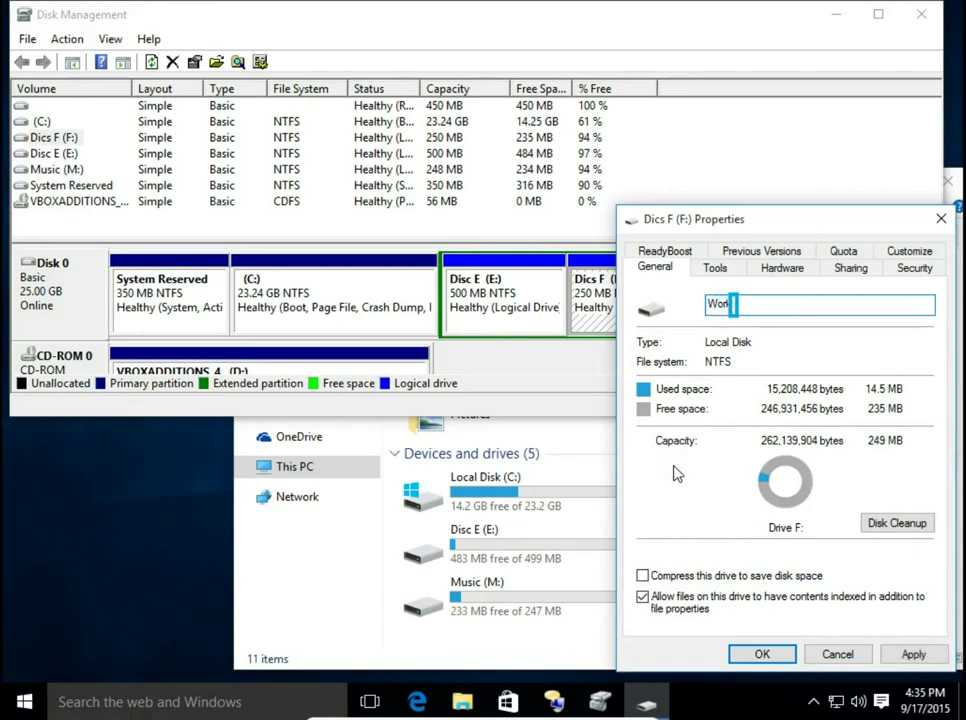
text( Files)
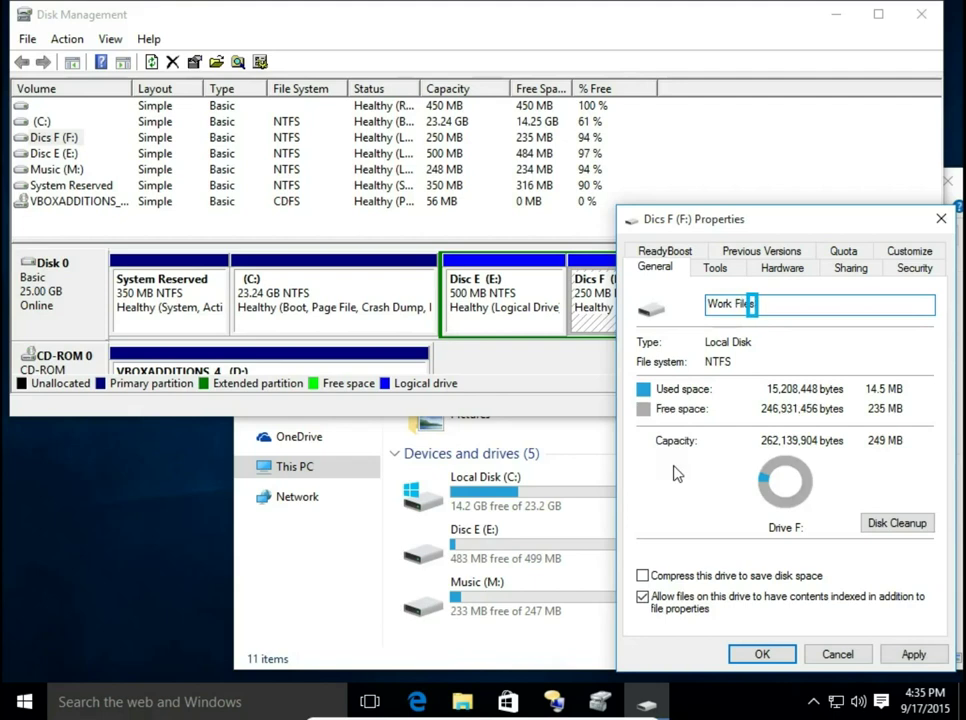
click(910, 652)
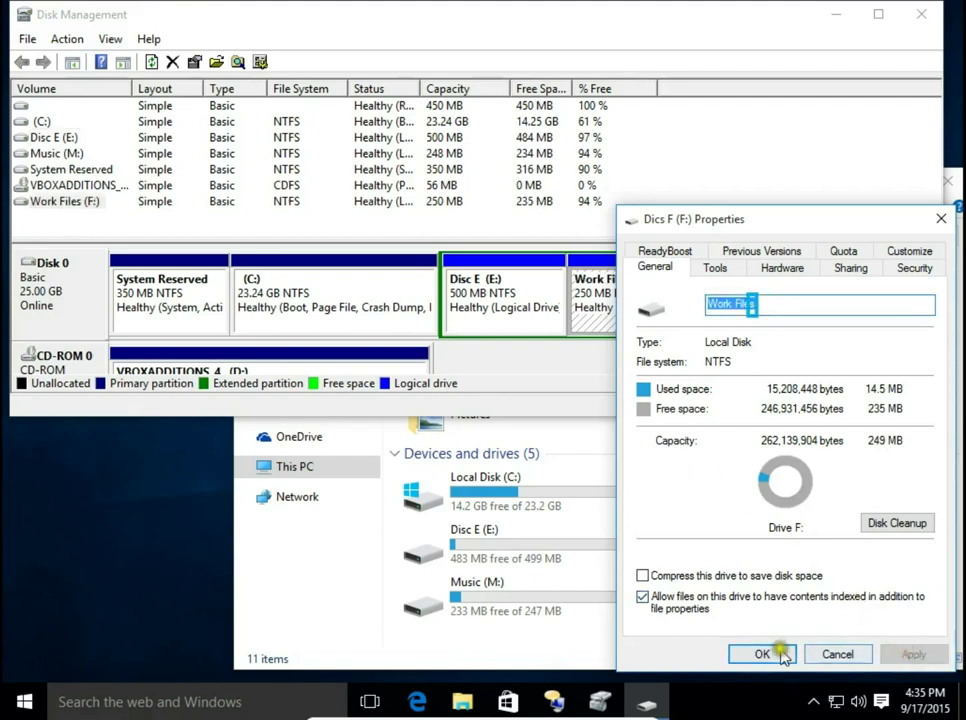
click(762, 654)
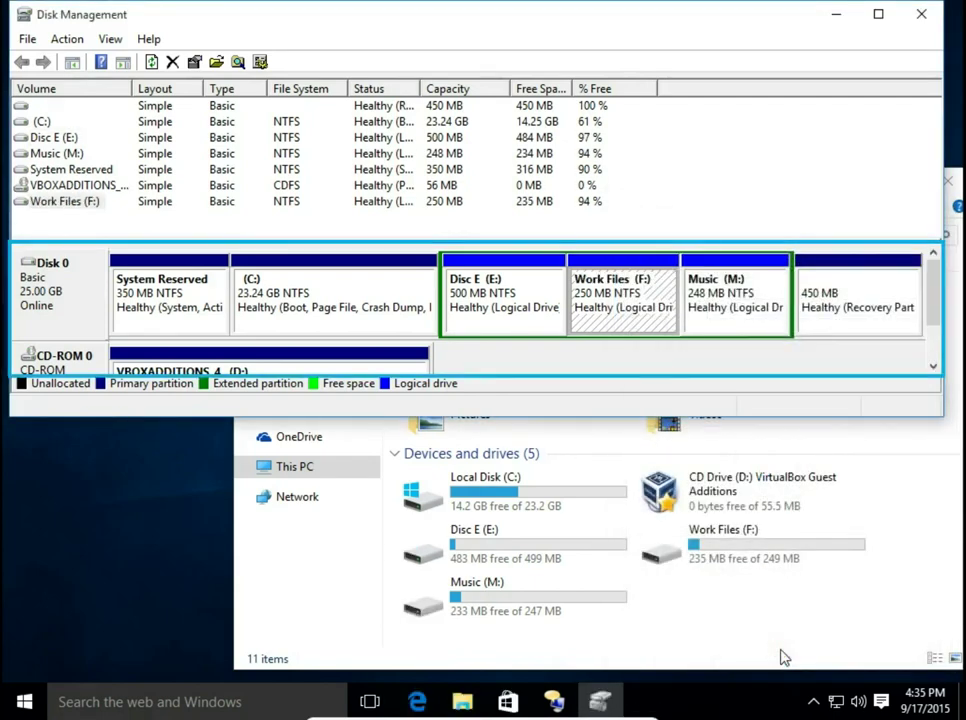
Step: Change the Work Files volume's drive letter from F: to W: and approve the warning
right_click(645, 305)
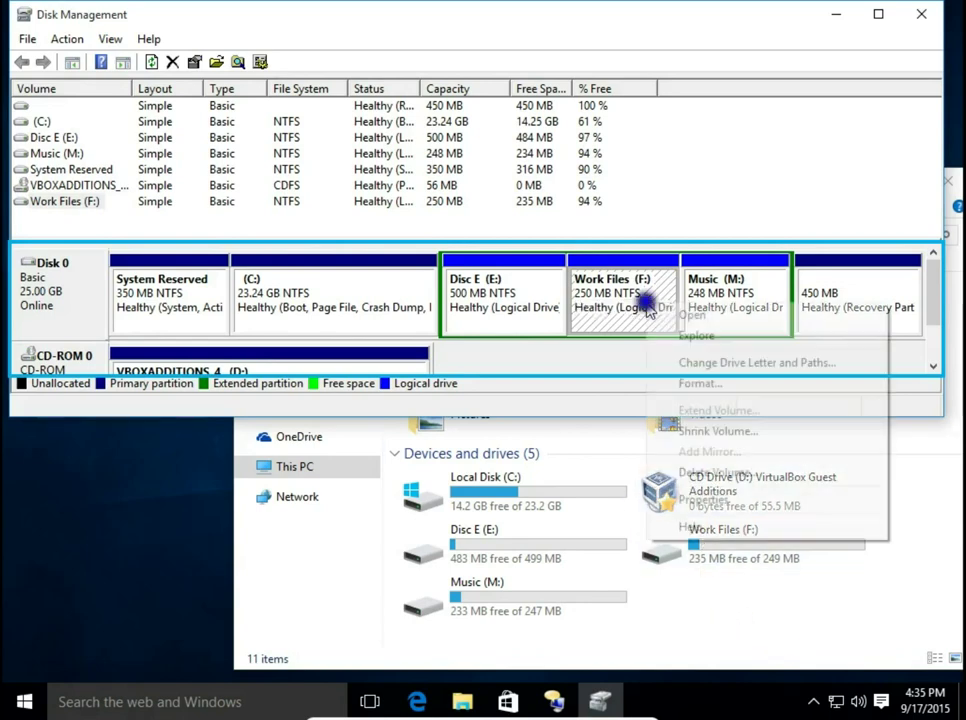
click(722, 363)
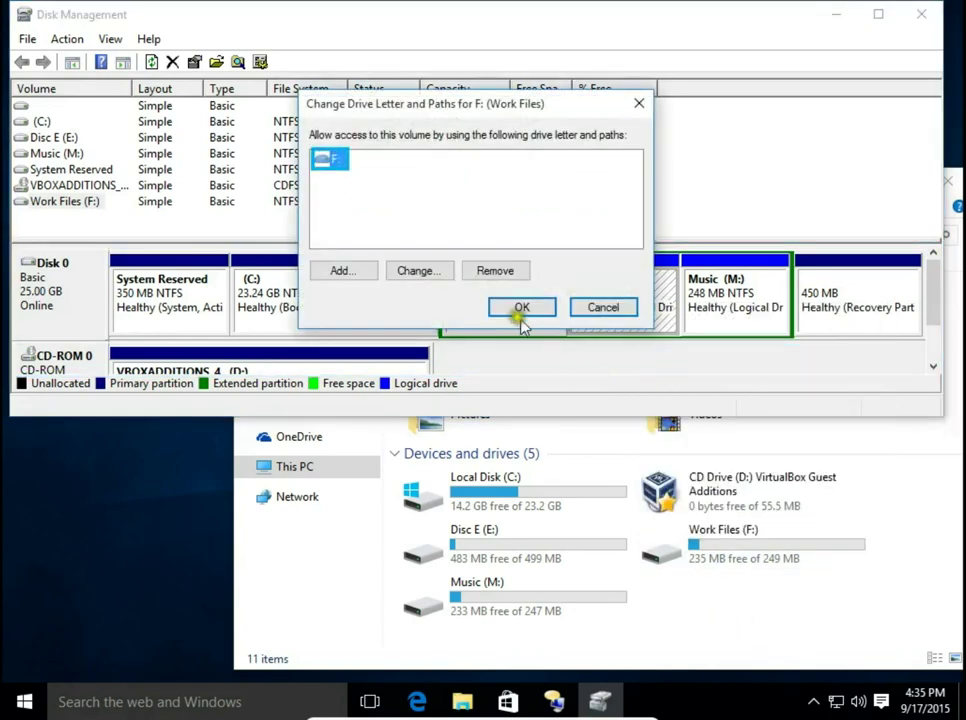
click(437, 272)
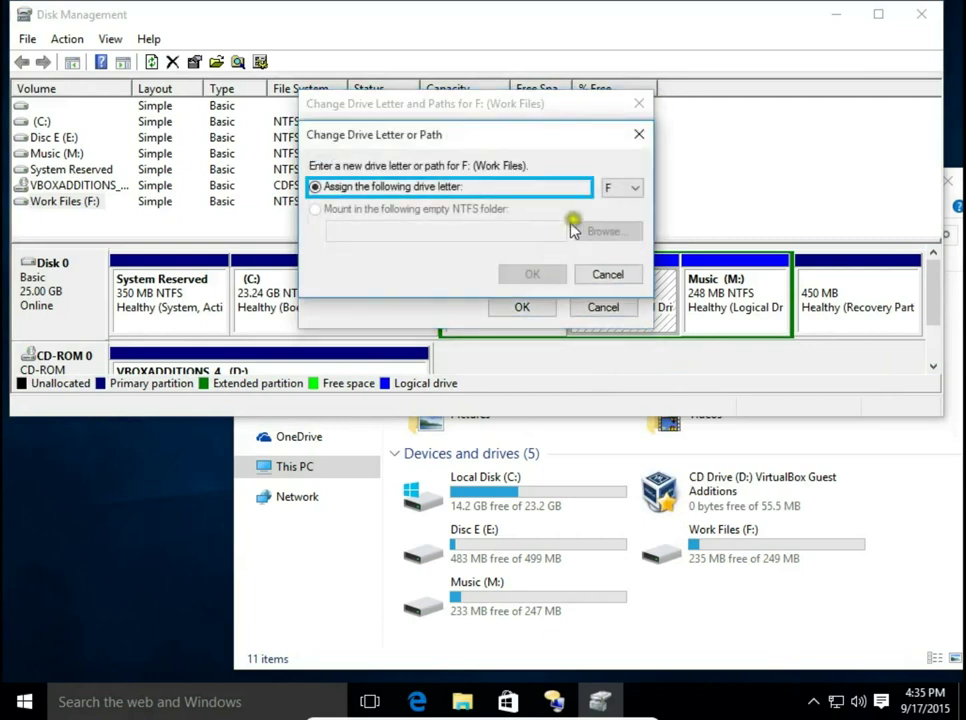
click(630, 186)
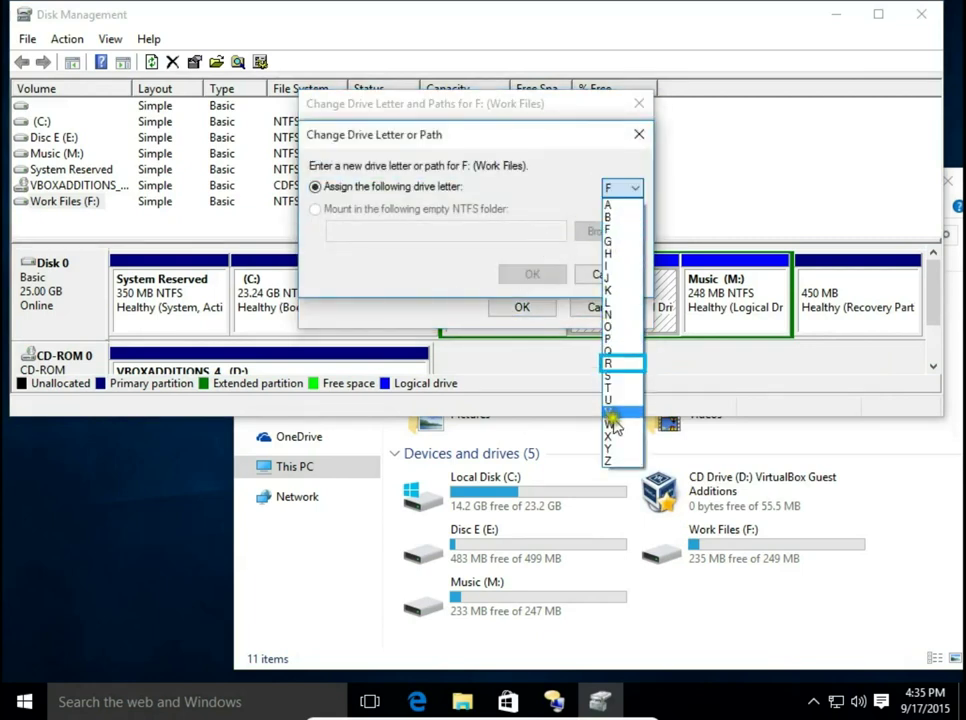
click(612, 424)
click(536, 275)
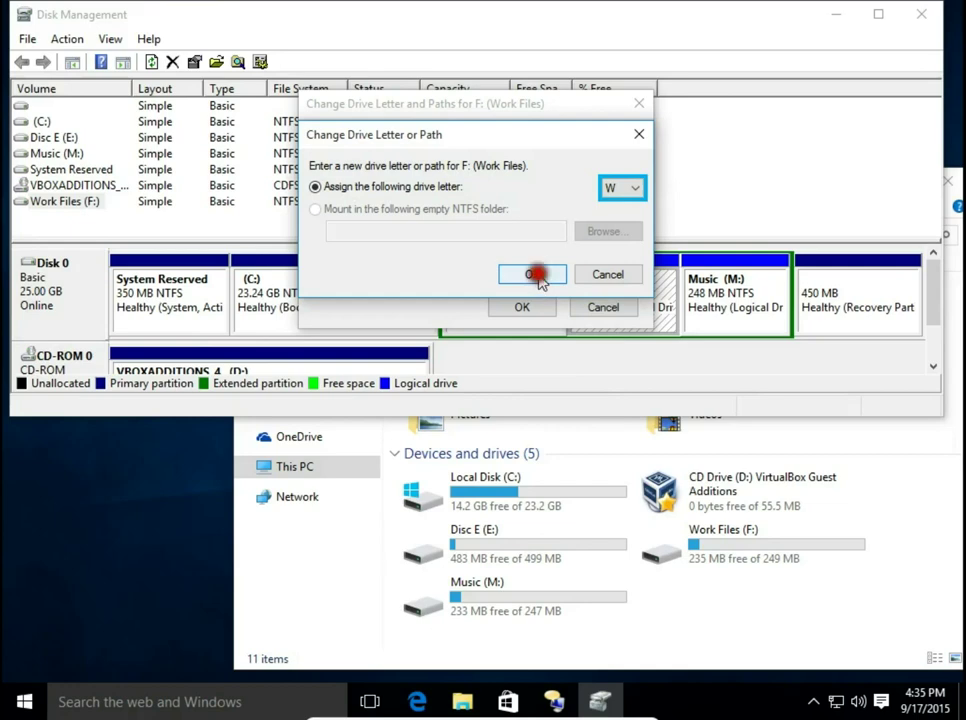
click(571, 421)
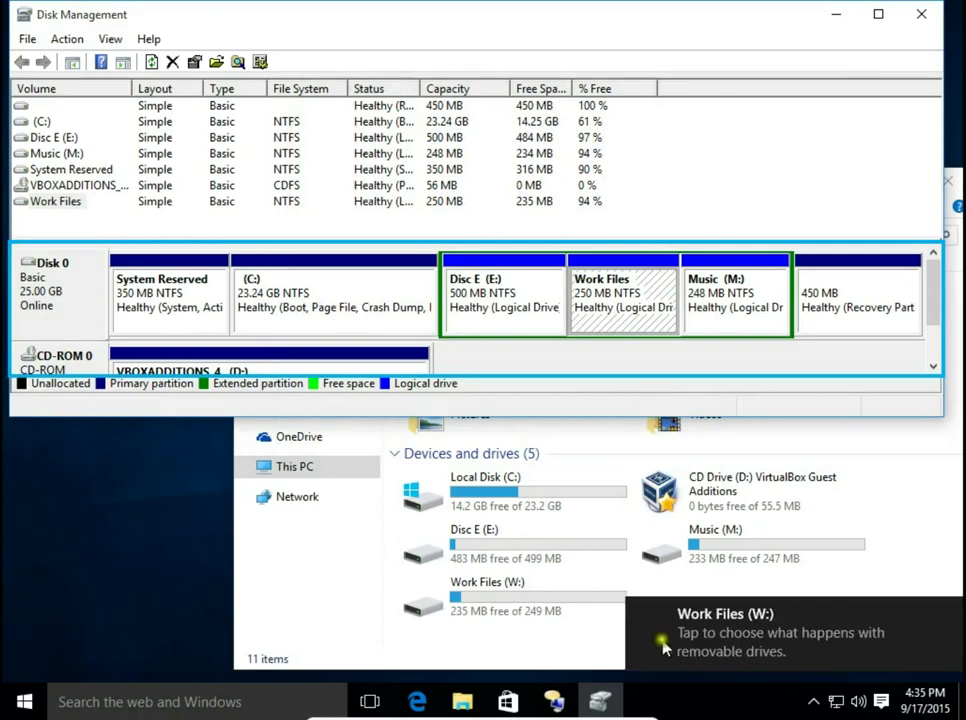
Step: In This PC, shorten the W: drive's name from 'Work Files' to 'Work' via its Properties
click(484, 605)
right_click(484, 605)
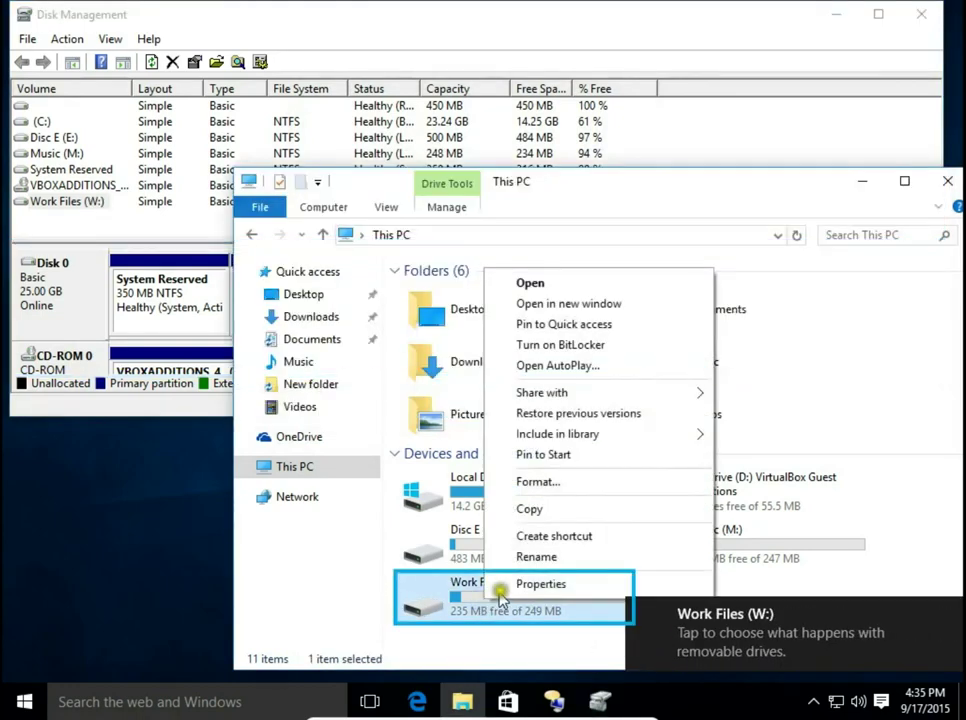
click(507, 583)
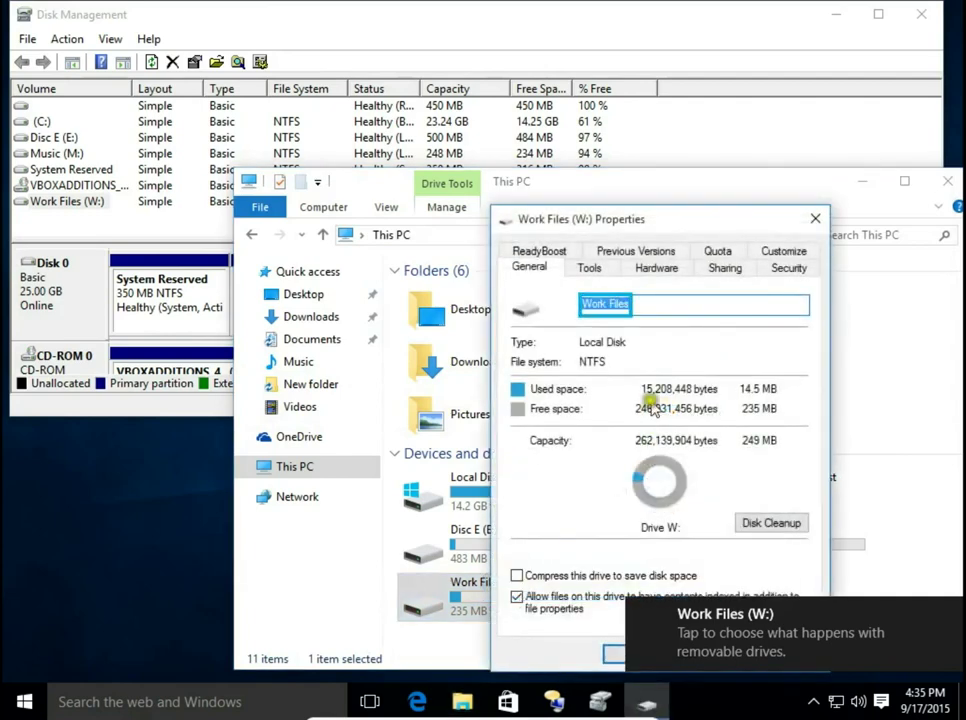
click(650, 304)
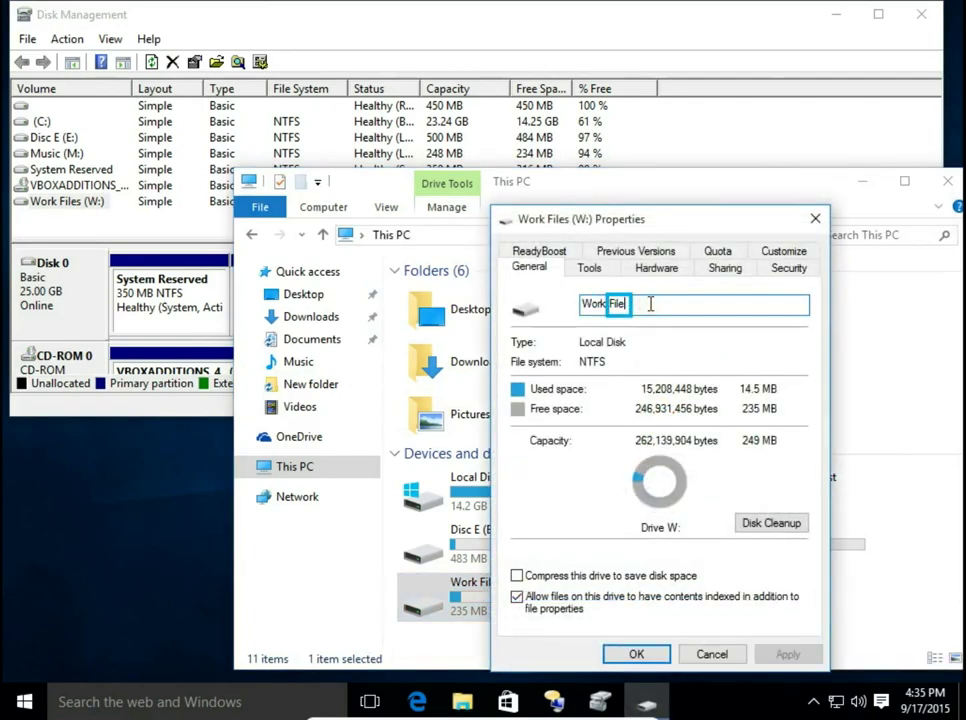
key(BackSpace)
key(BackSpace)
key(BackSpace)
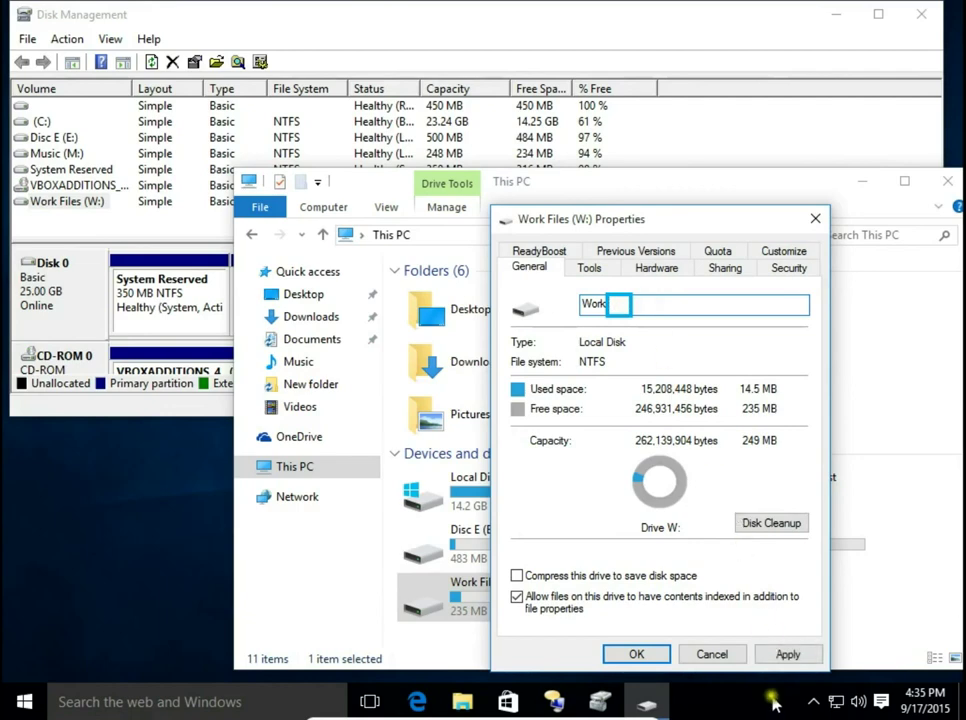
click(780, 653)
click(637, 654)
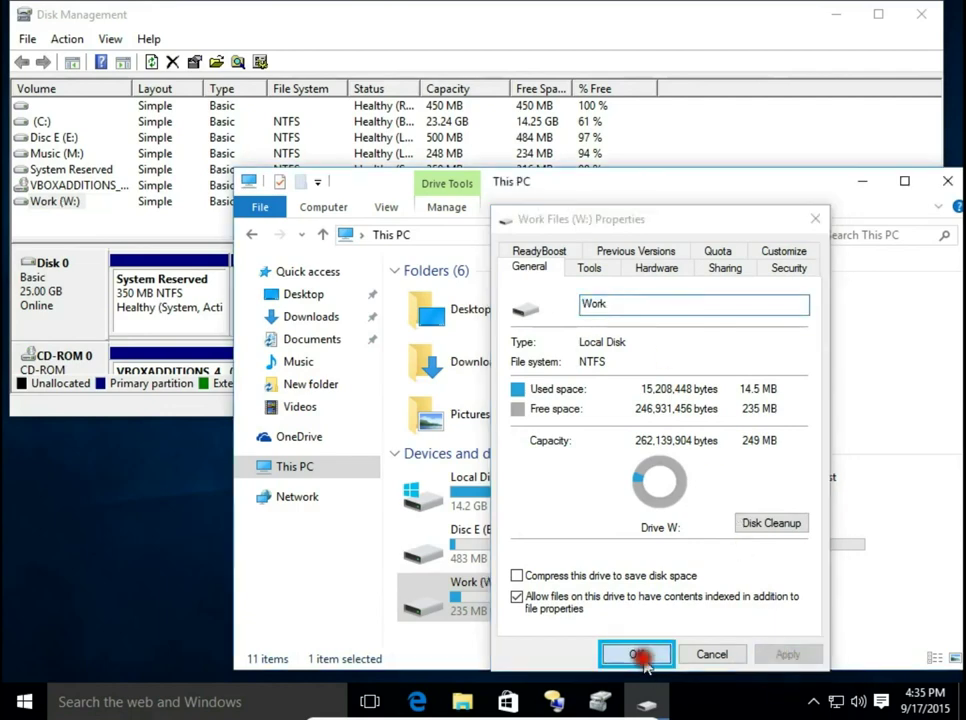